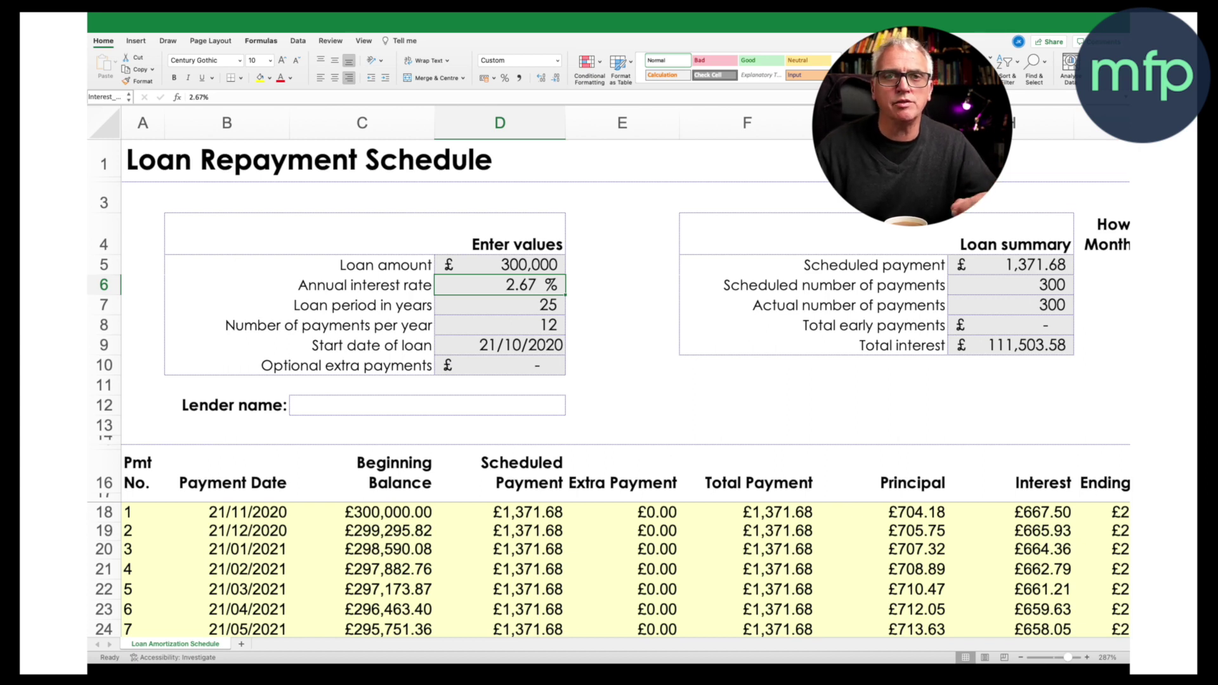
{"action": "left_click", "coordinate": [500, 305]}
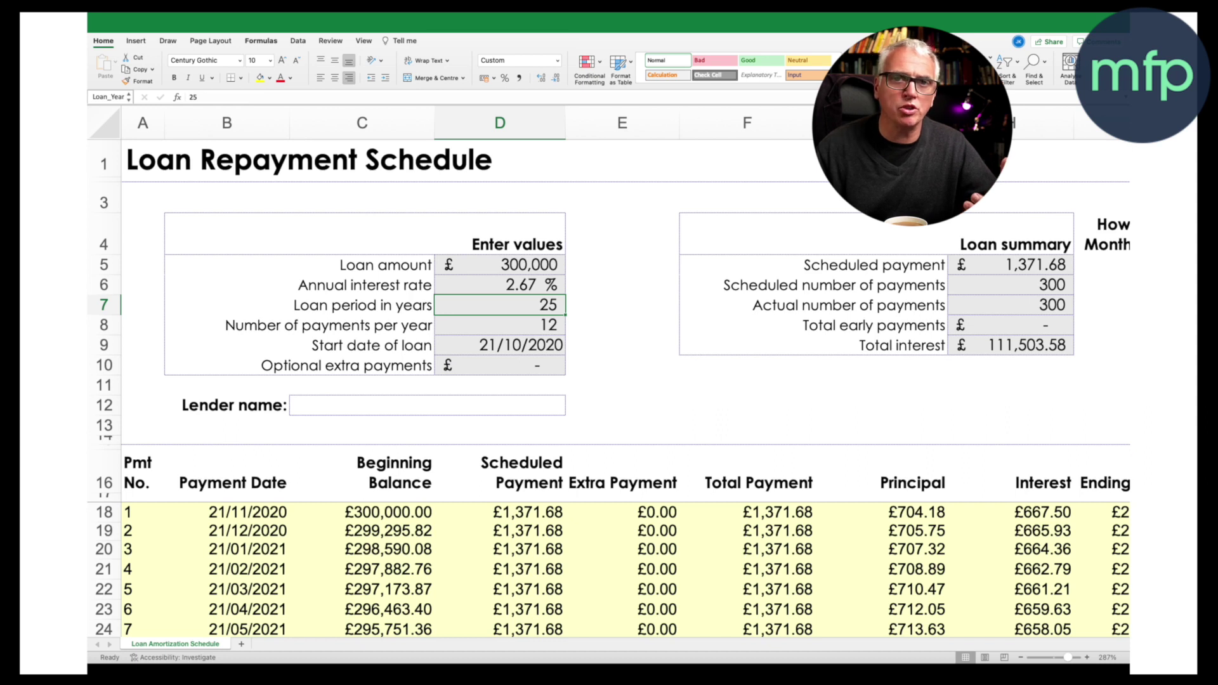
{"action": "left_click", "coordinate": [499, 345]}
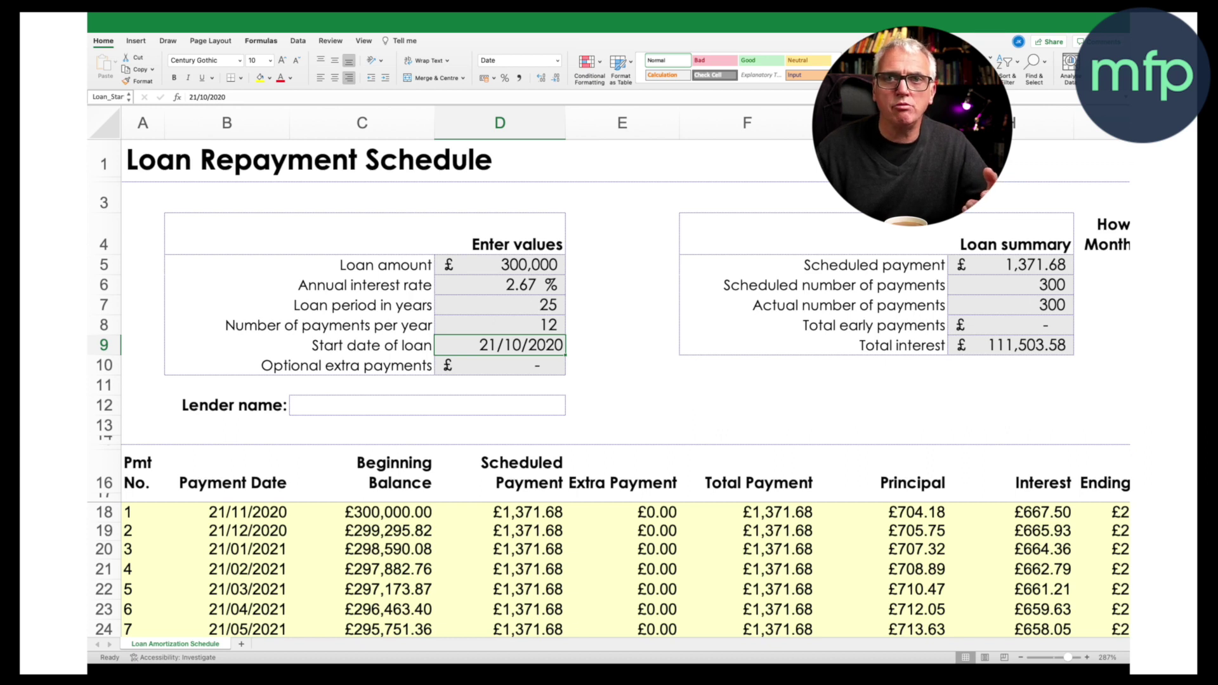
{"action": "scroll", "coordinate": [609, 381], "scroll_direction": "right", "scroll_amount": 1}
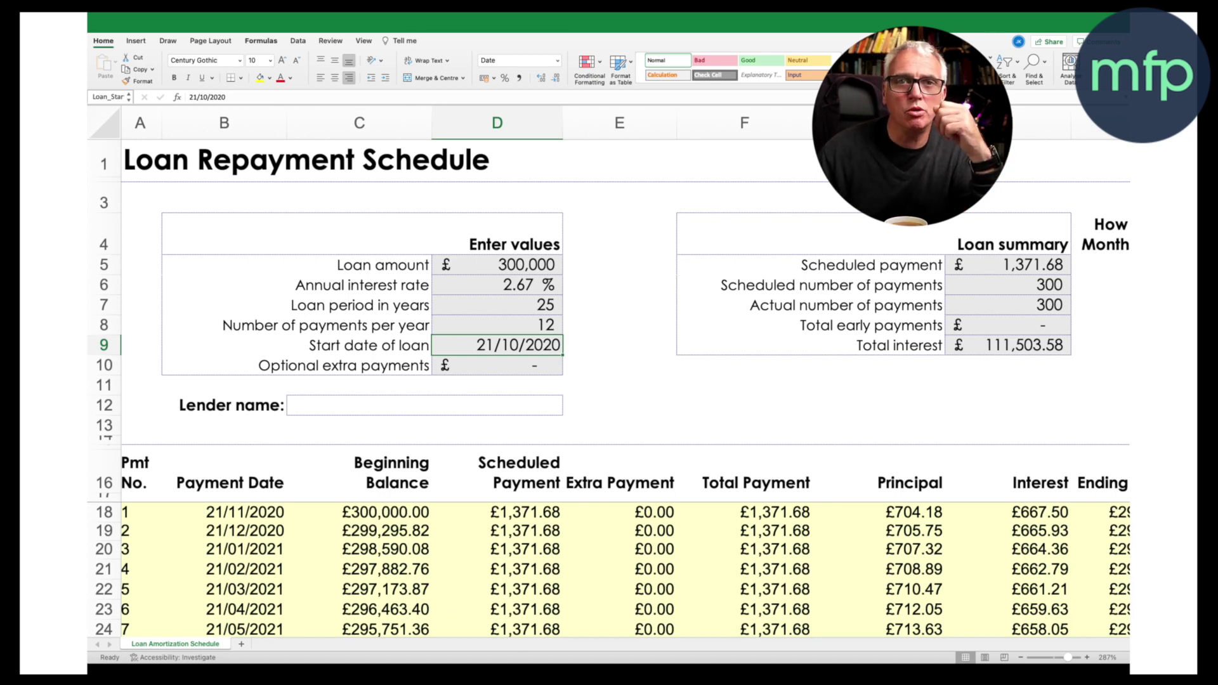
- Set the annual interest rate of the loan to 5%
{"action": "left_click", "coordinate": [497, 285]}
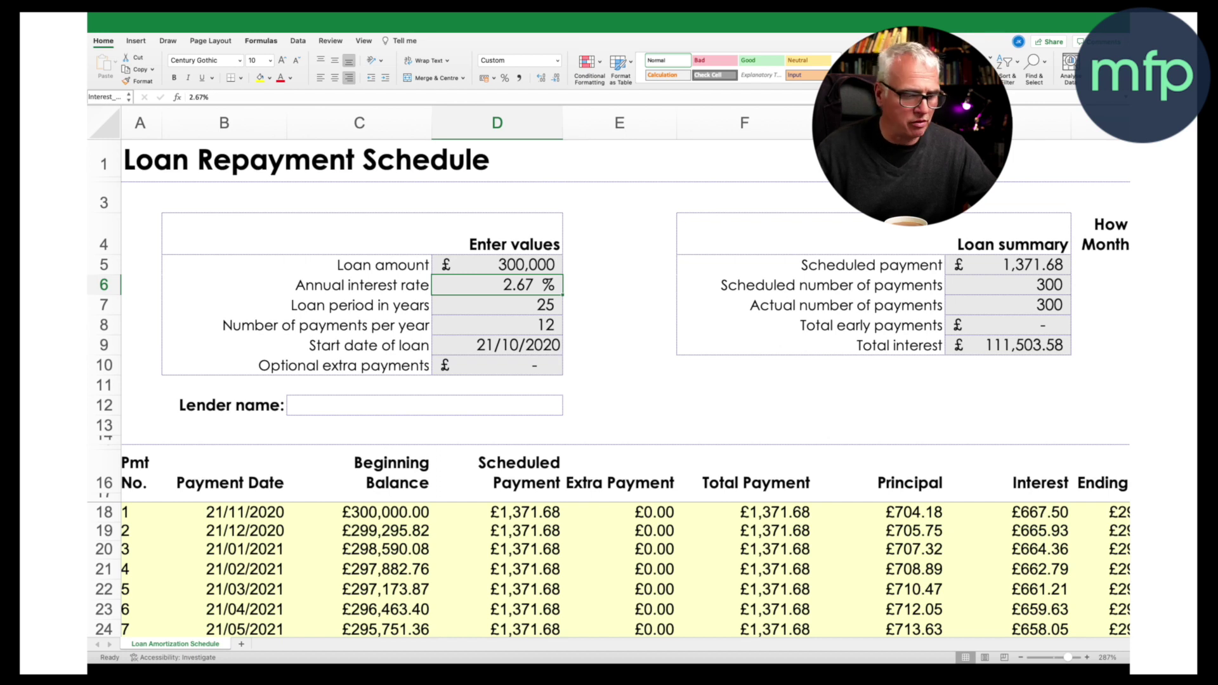
{"action": "type", "text": "5"}
{"action": "left_click", "coordinate": [619, 304]}
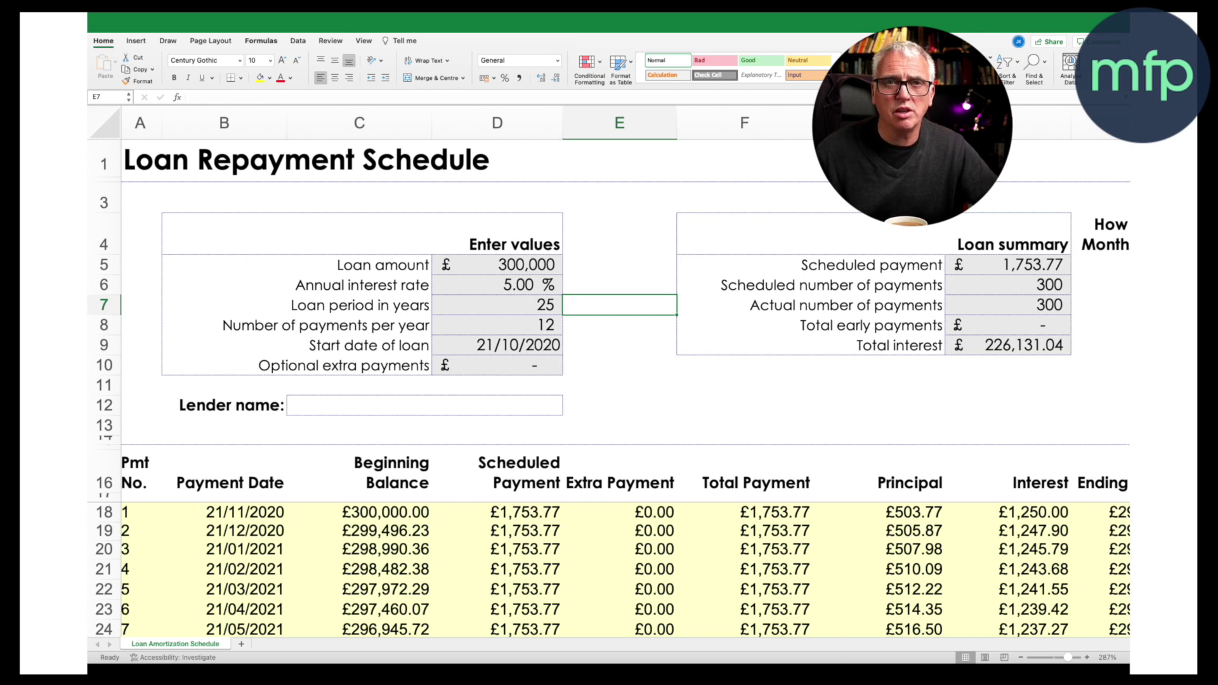
- Set the annual interest rate back to 2.67%
{"action": "left_click", "coordinate": [497, 285]}
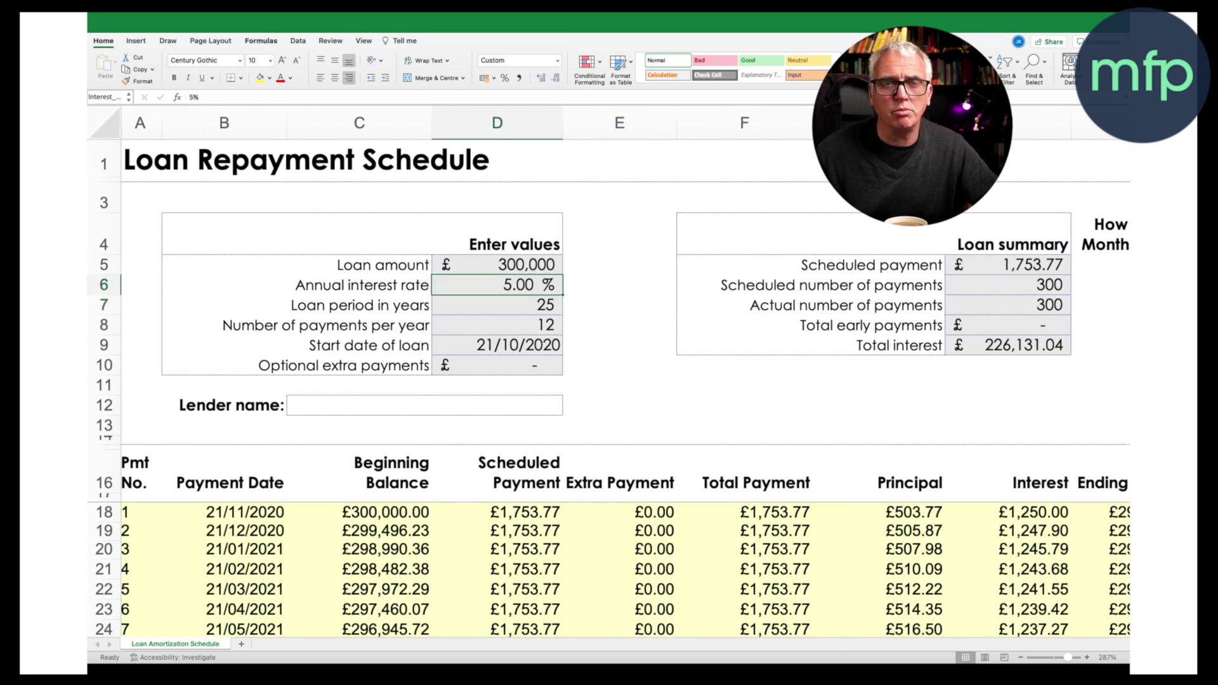
{"action": "type", "text": "2.67"}
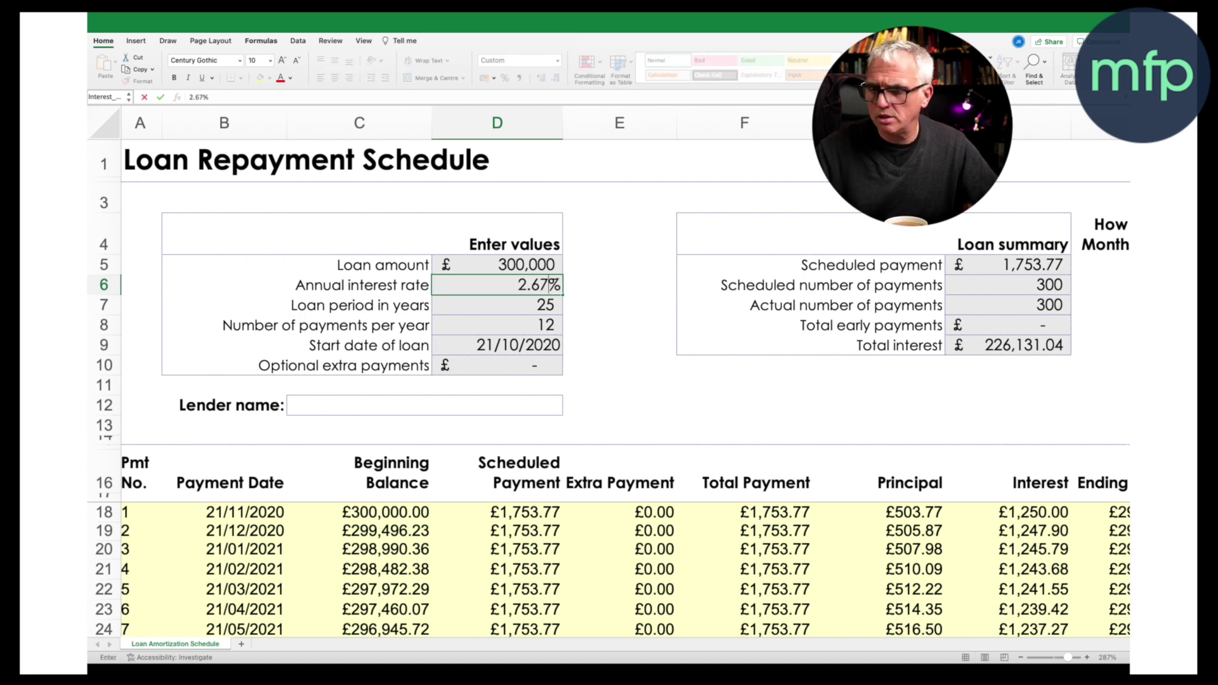
{"action": "key", "text": "Tab"}
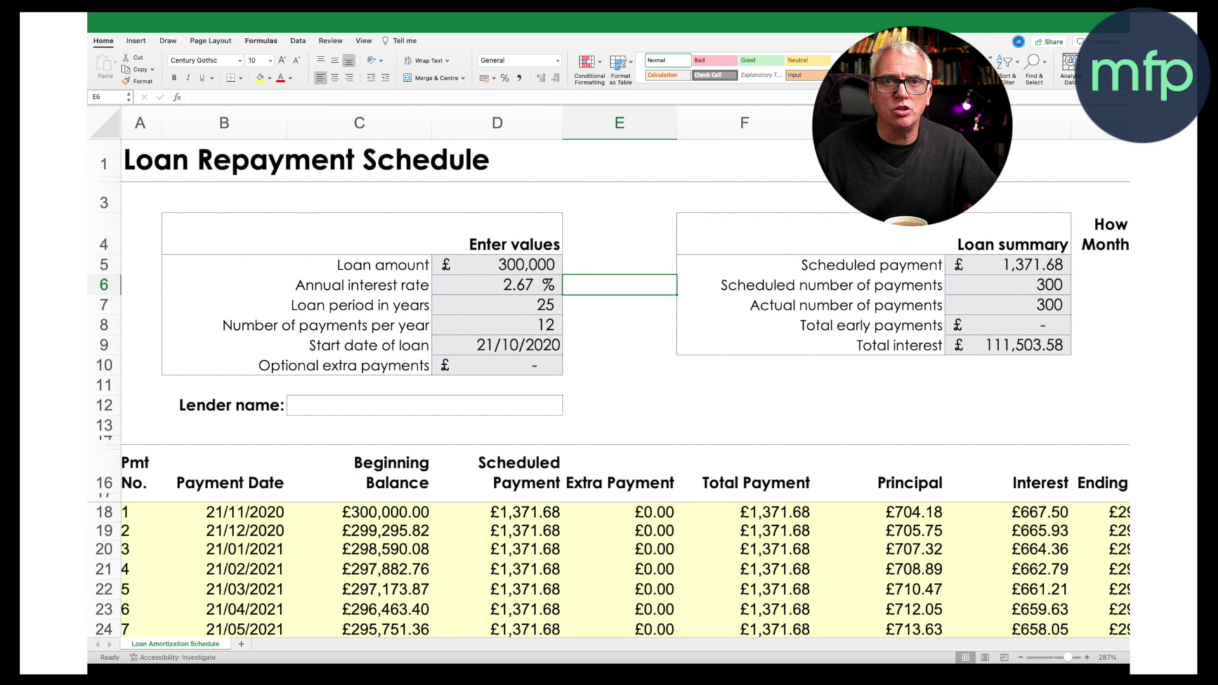
- Enter 200 as the optional extra payments amount in the loan's input values
{"action": "left_click", "coordinate": [497, 364]}
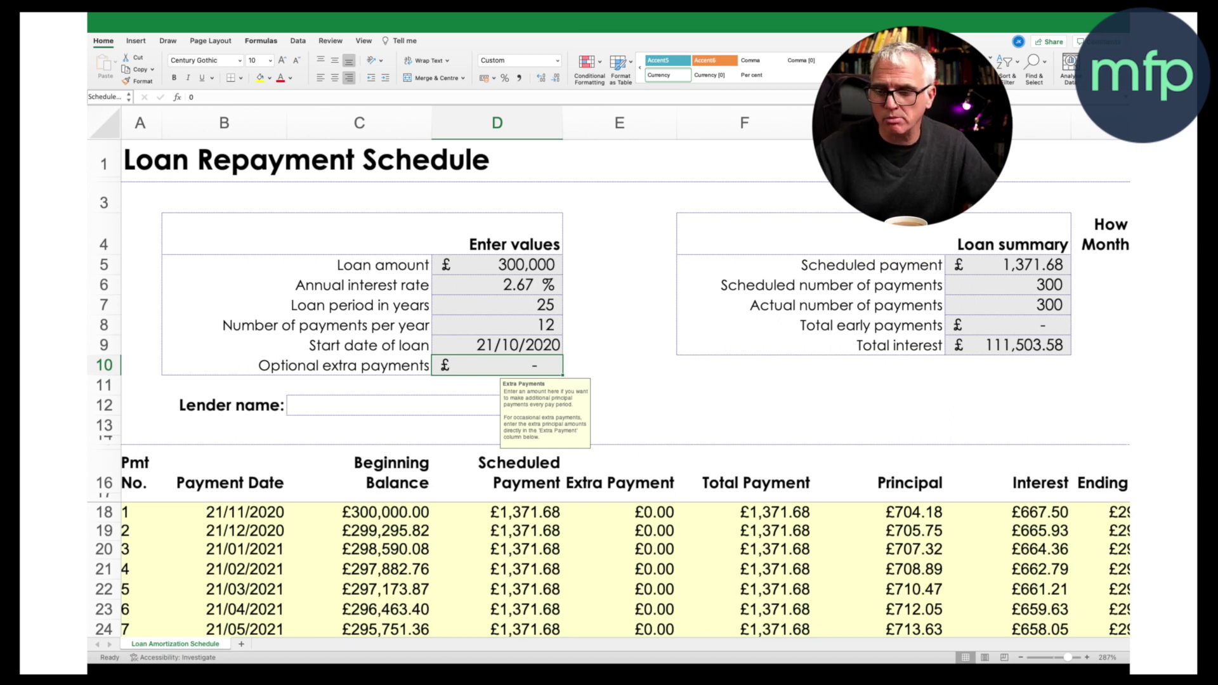
{"action": "type", "text": "300"}
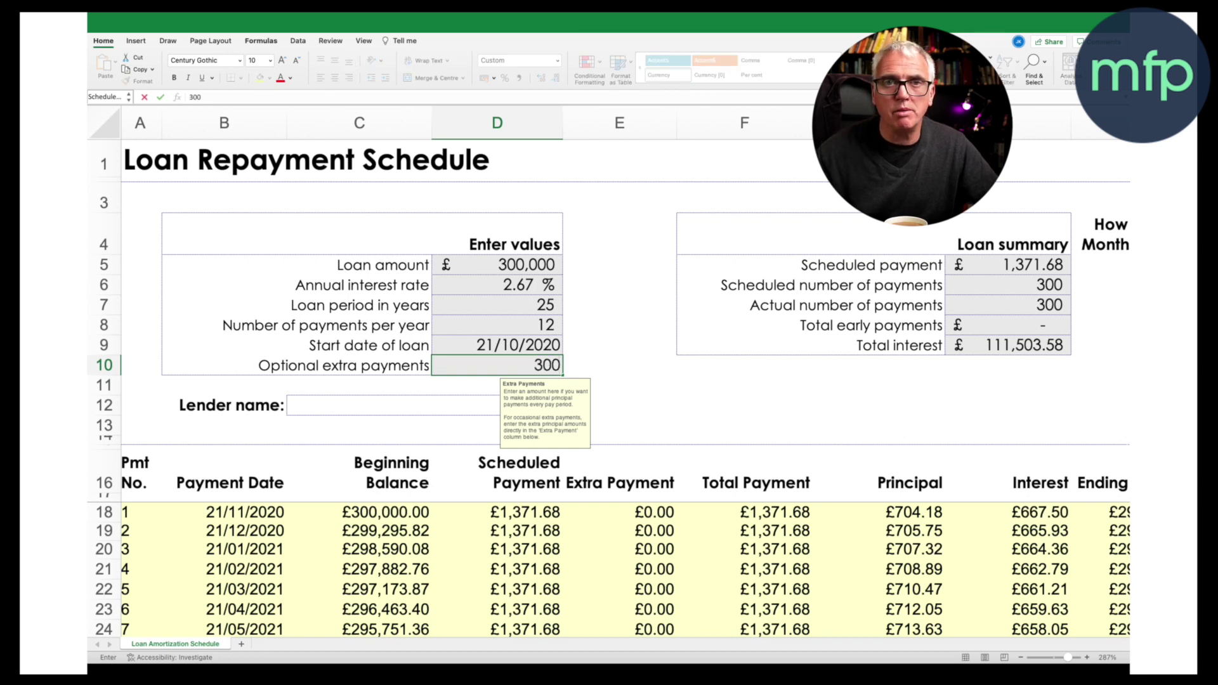
{"action": "key", "text": "BackSpace"}
{"action": "key", "text": "BackSpace"}
{"action": "key", "text": "BackSpace"}
{"action": "type", "text": "2"}
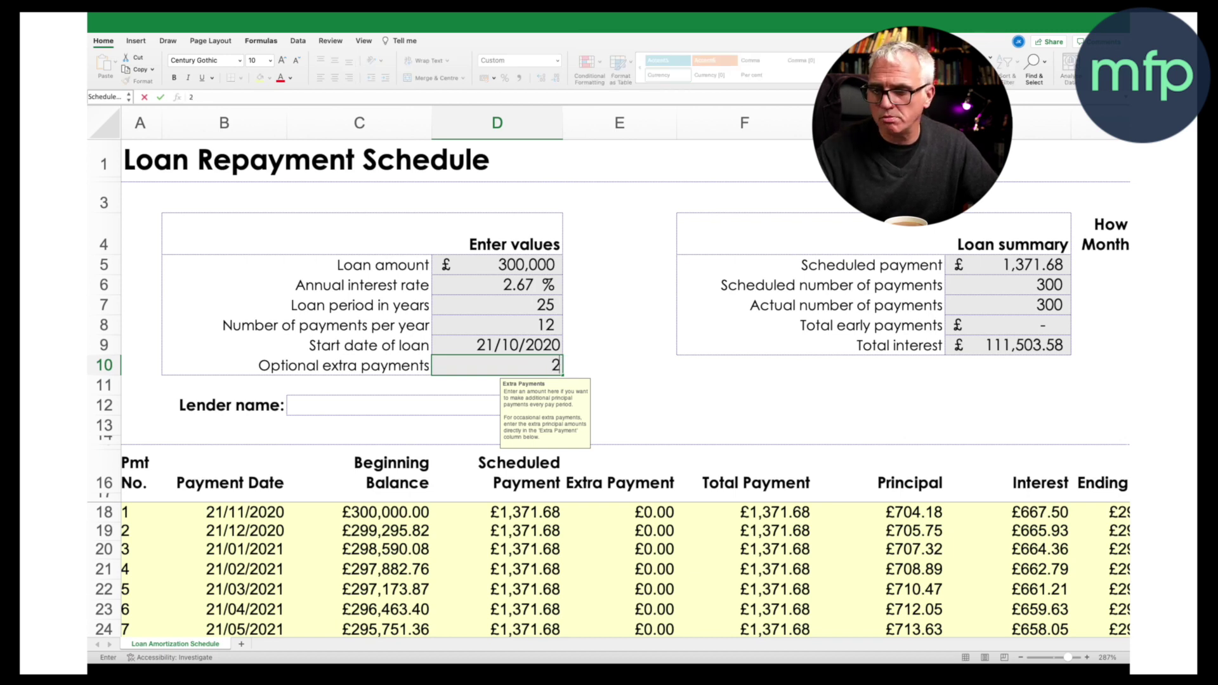
{"action": "type", "text": "00"}
{"action": "key", "text": "Tab"}
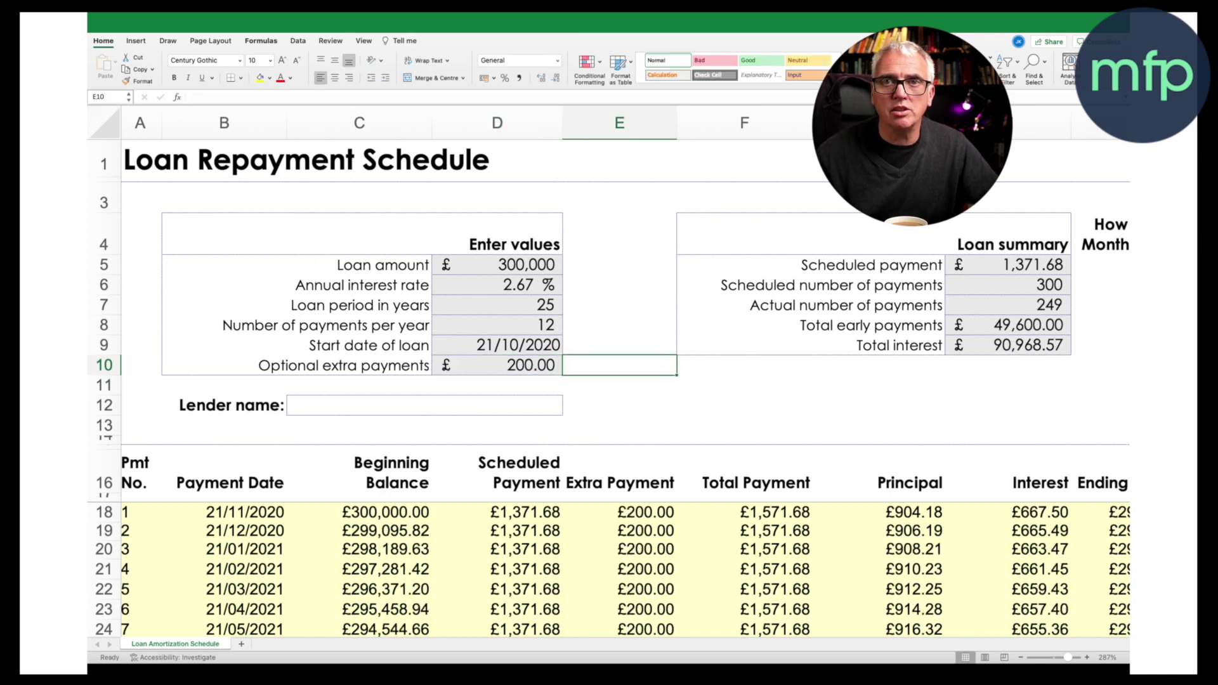
- Examine the months saved and years saved figures beside the loan summary
{"action": "scroll", "coordinate": [625, 372], "scroll_direction": "right", "scroll_amount": 5}
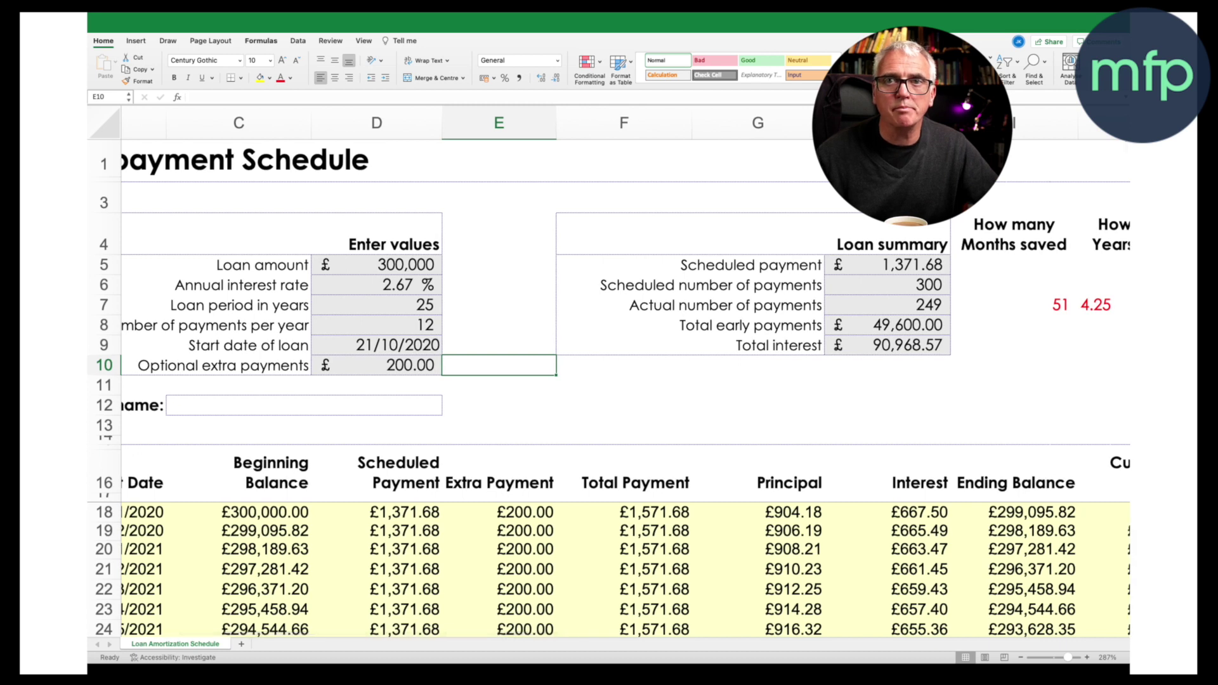
{"action": "scroll", "coordinate": [625, 372], "scroll_direction": "right", "scroll_amount": 2}
{"action": "scroll", "coordinate": [624, 372], "scroll_direction": "right", "scroll_amount": 1}
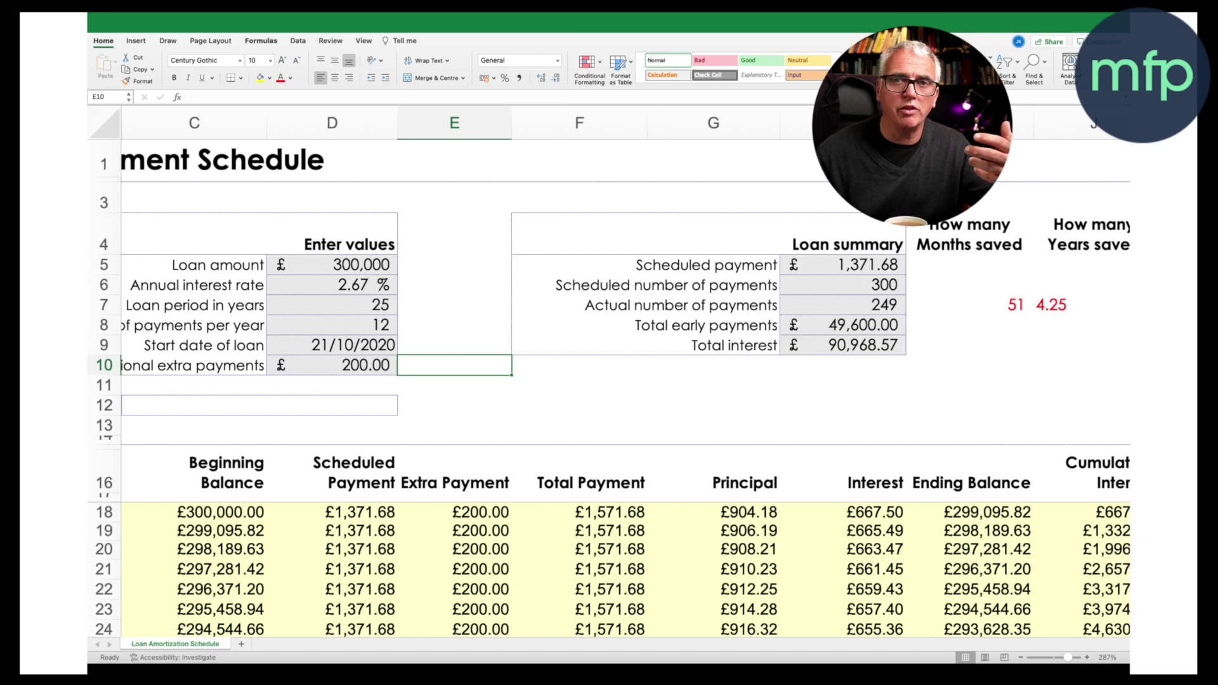
{"action": "scroll", "coordinate": [625, 372], "scroll_direction": "right", "scroll_amount": 1}
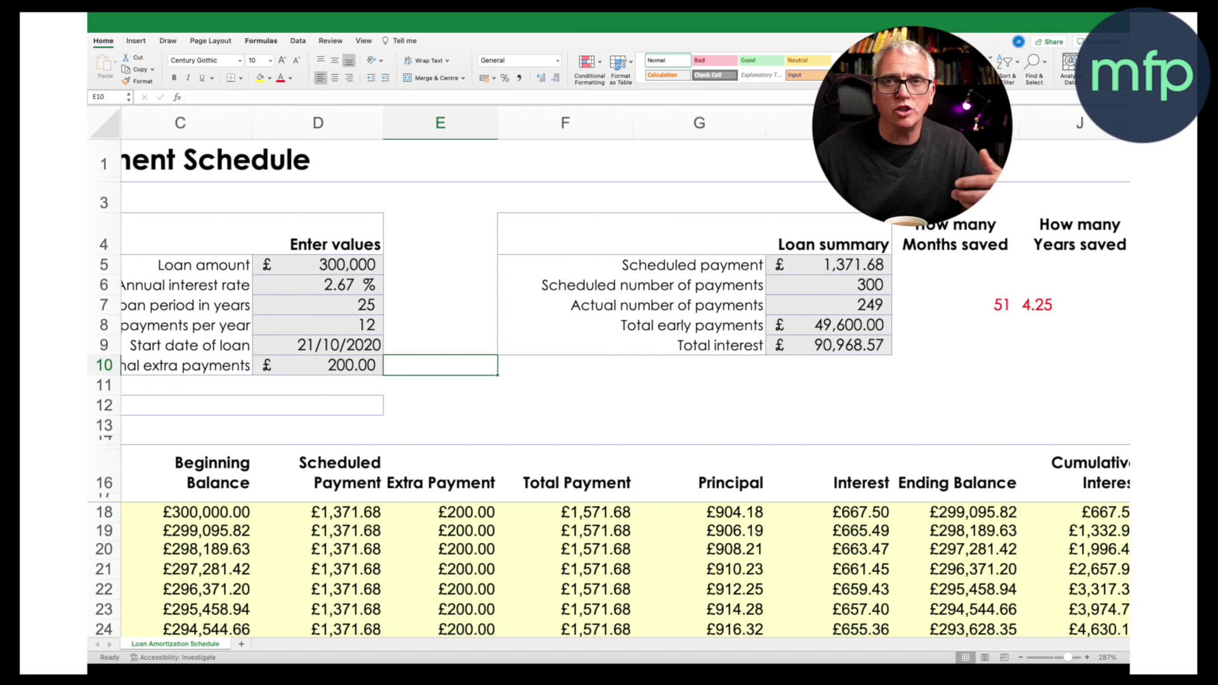
{"action": "scroll", "coordinate": [625, 371], "scroll_direction": "left", "scroll_amount": 3}
{"action": "scroll", "coordinate": [625, 372], "scroll_direction": "left", "scroll_amount": 6}
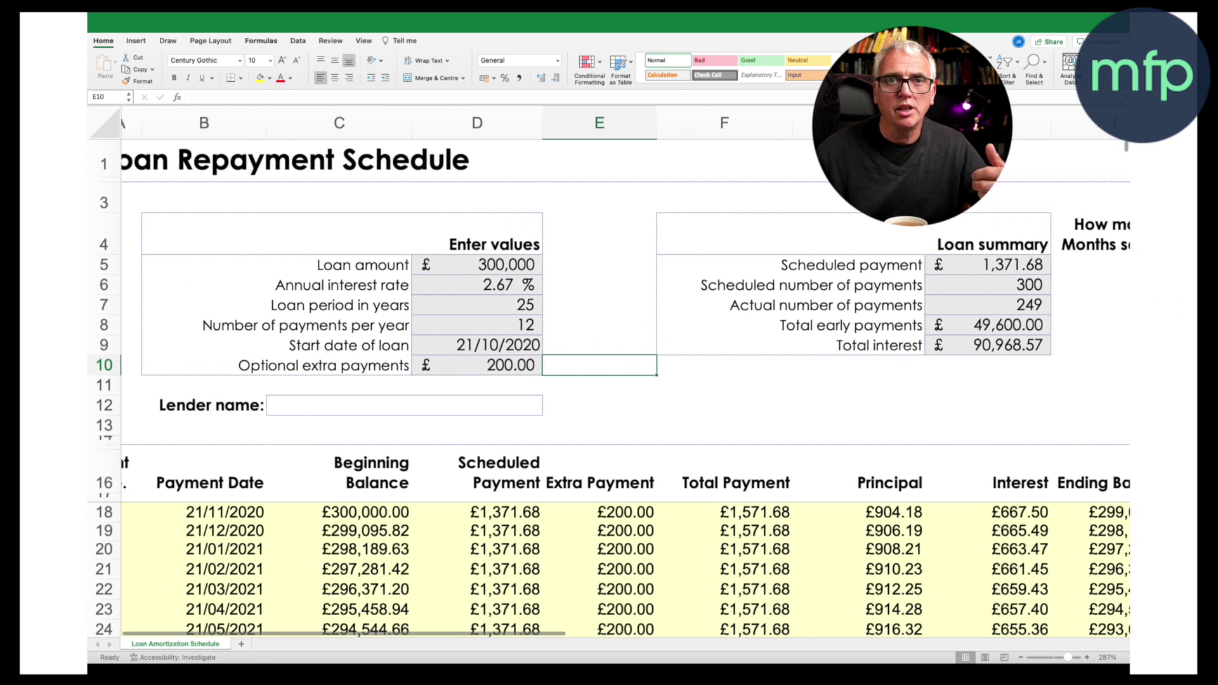
- Set the annual interest rate to 5% and the optional extra payments to 0
{"action": "left_click", "coordinate": [477, 285]}
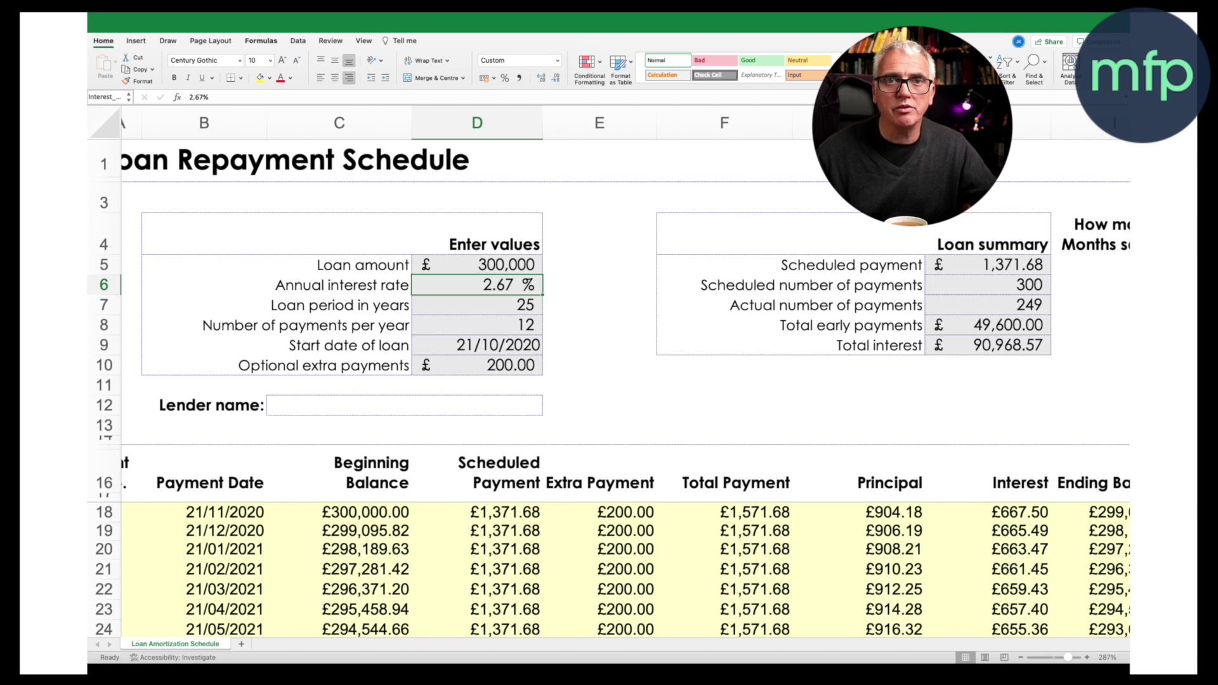
{"action": "type", "text": "5"}
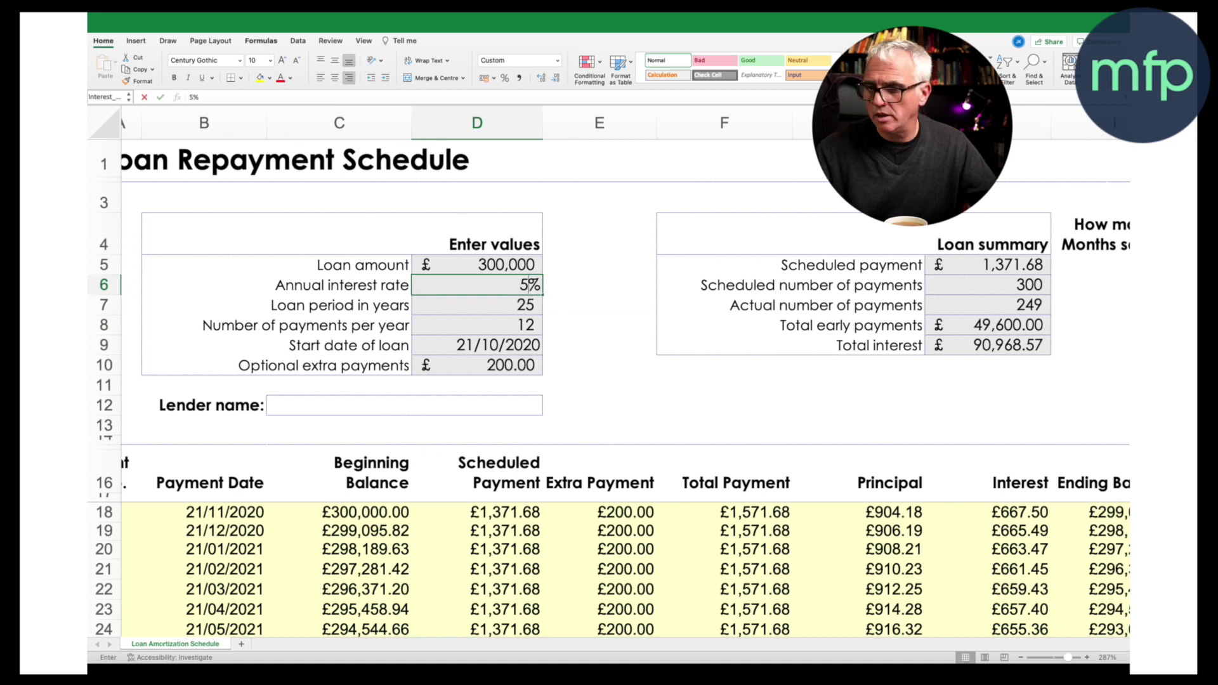
{"action": "left_click", "coordinate": [598, 325]}
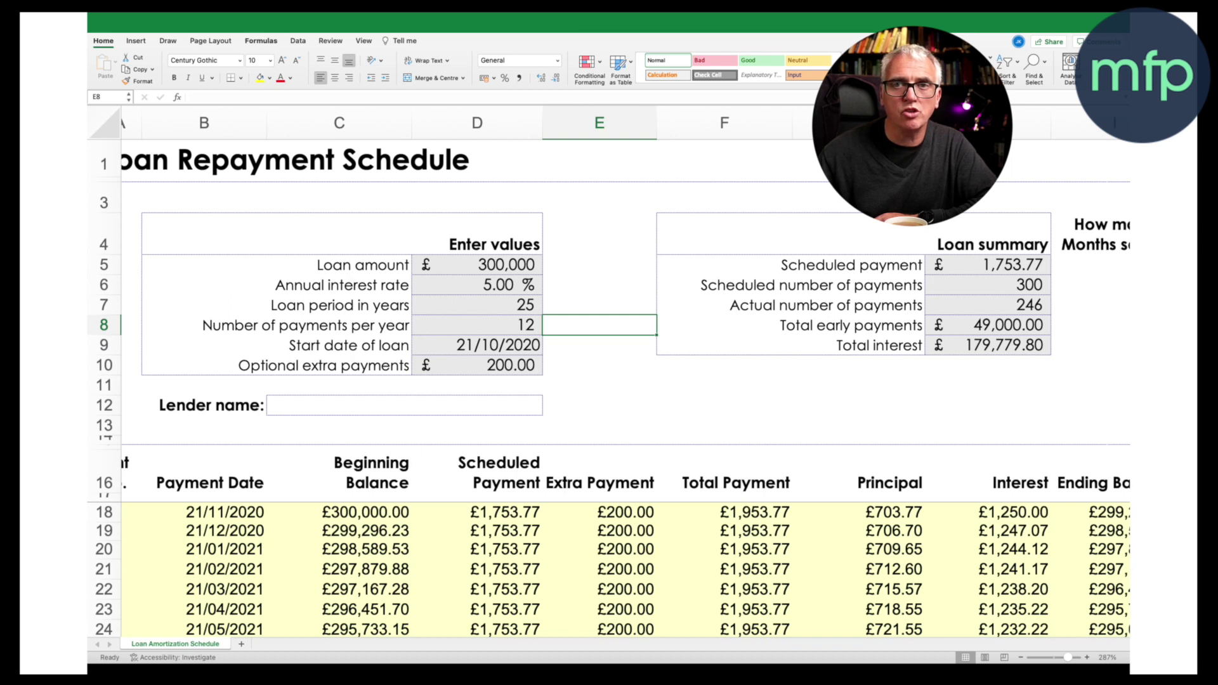
{"action": "left_click", "coordinate": [476, 365]}
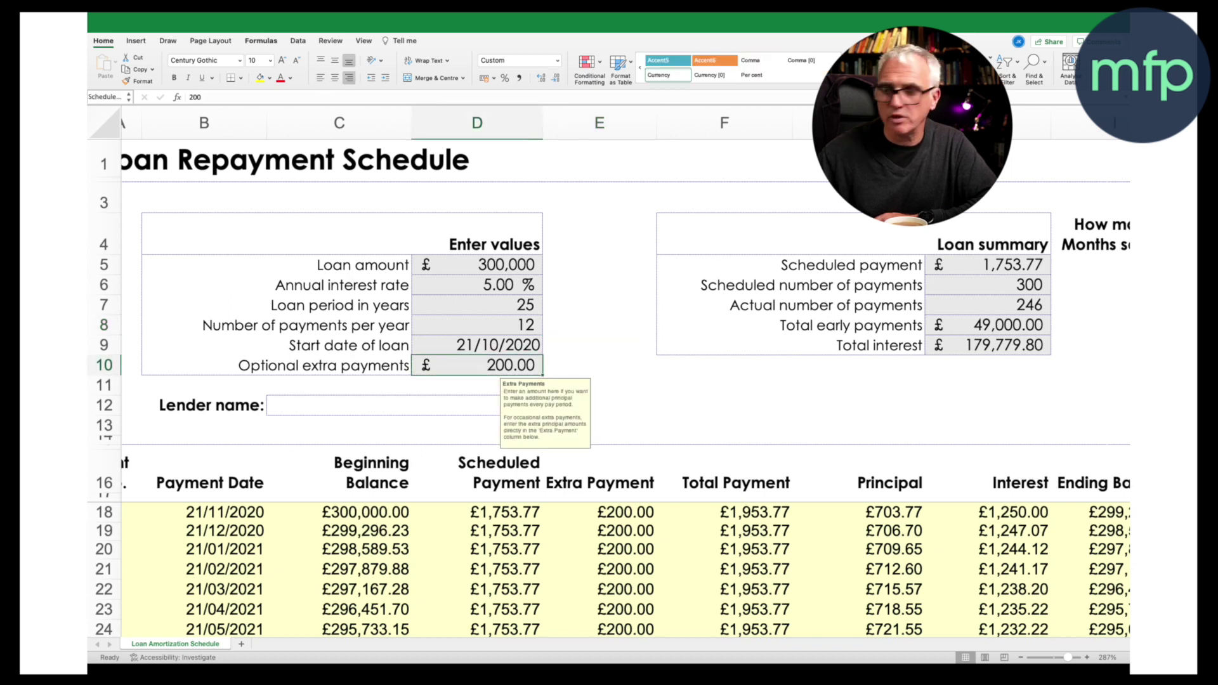
{"action": "type", "text": "0"}
{"action": "left_click", "coordinate": [724, 405]}
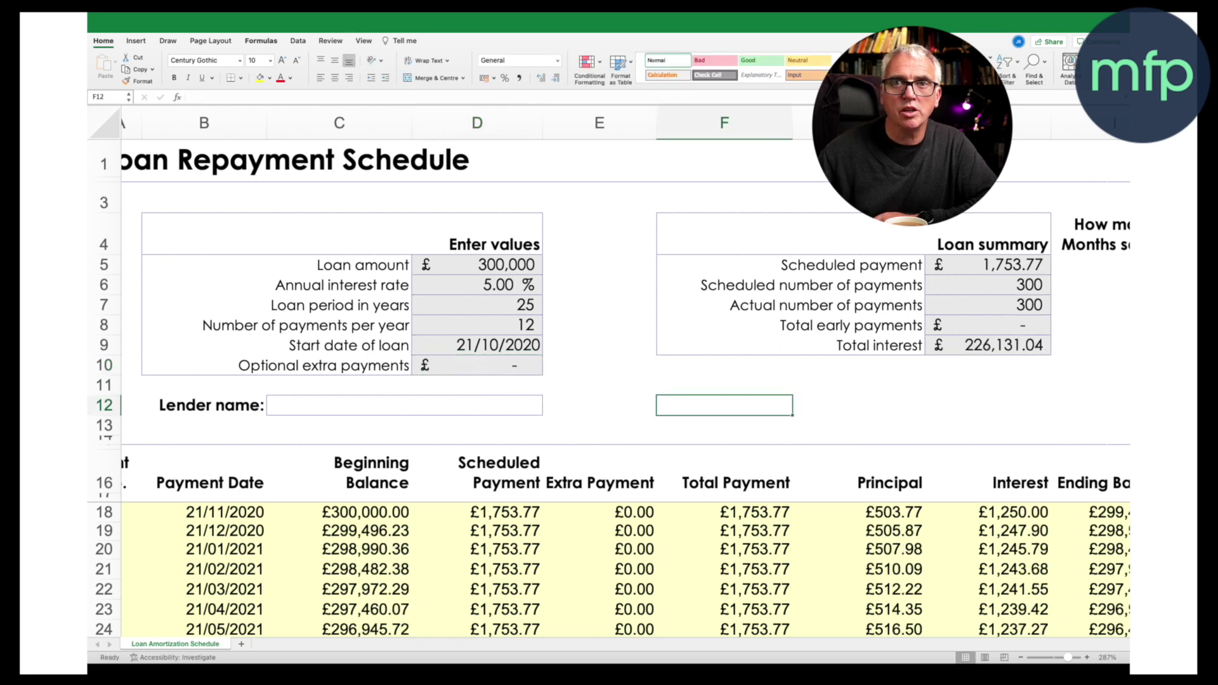
- Set the loan period to 30 years
{"action": "scroll", "coordinate": [625, 372], "scroll_direction": "right", "scroll_amount": 5}
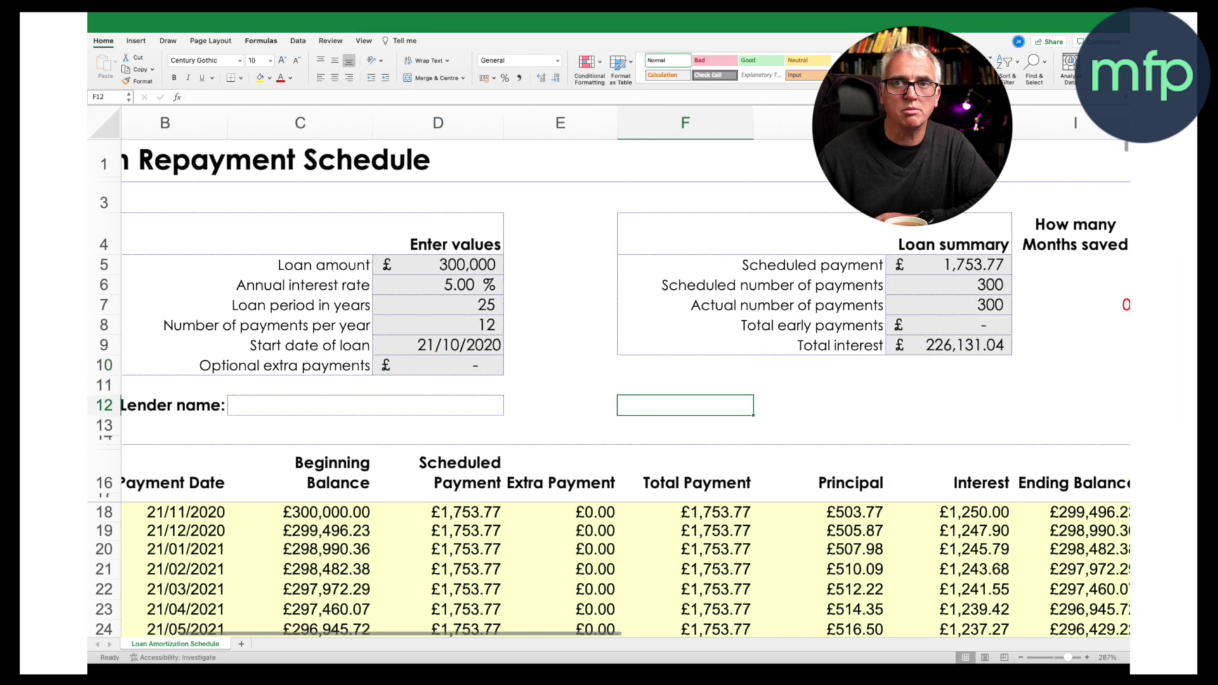
{"action": "scroll", "coordinate": [624, 372], "scroll_direction": "left", "scroll_amount": 3}
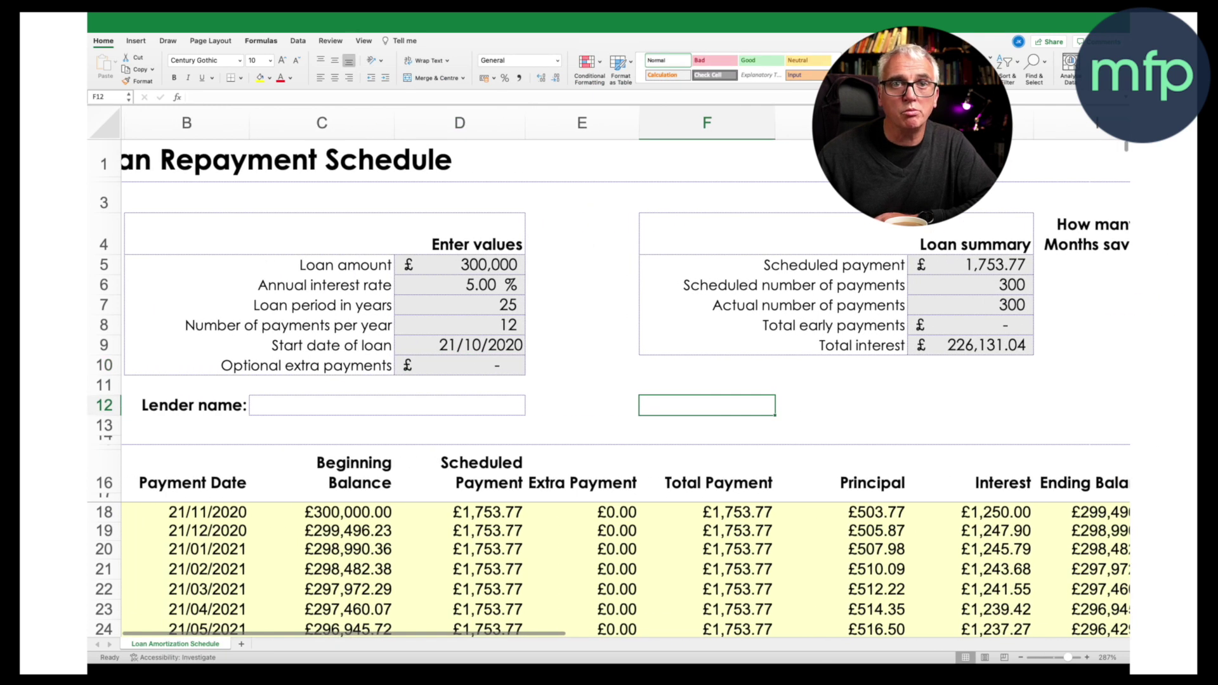
{"action": "left_click", "coordinate": [459, 305]}
{"action": "type", "text": "3"}
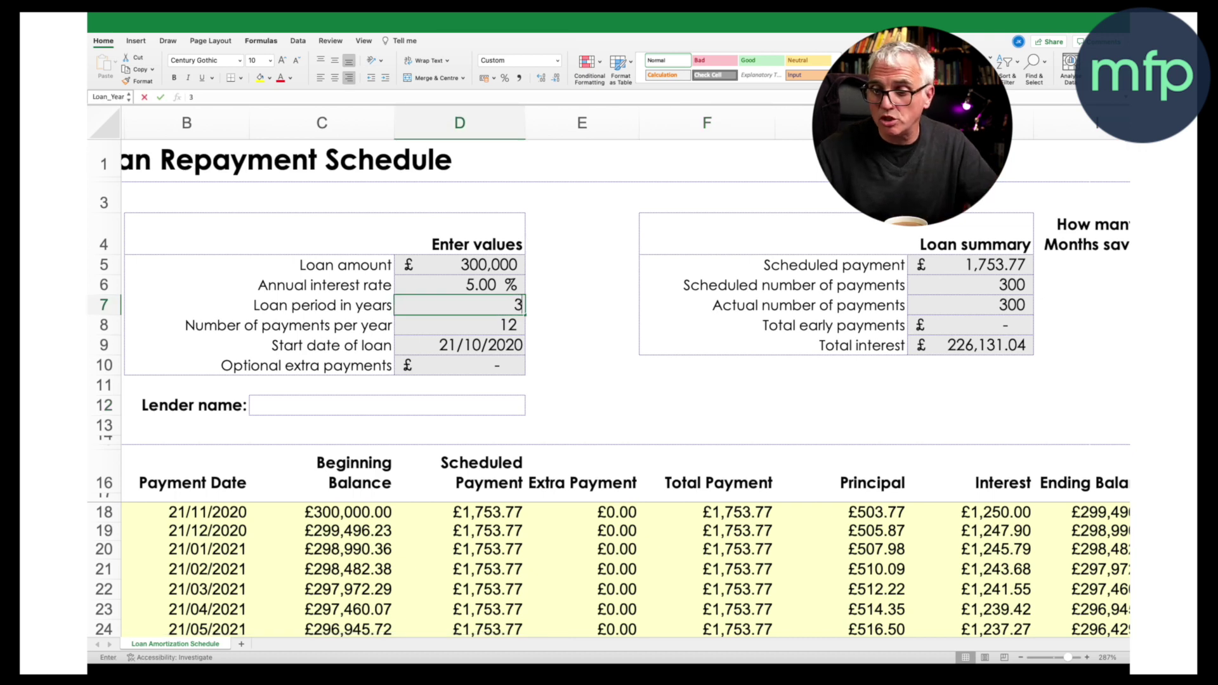
{"action": "type", "text": "0"}
{"action": "left_click", "coordinate": [582, 345]}
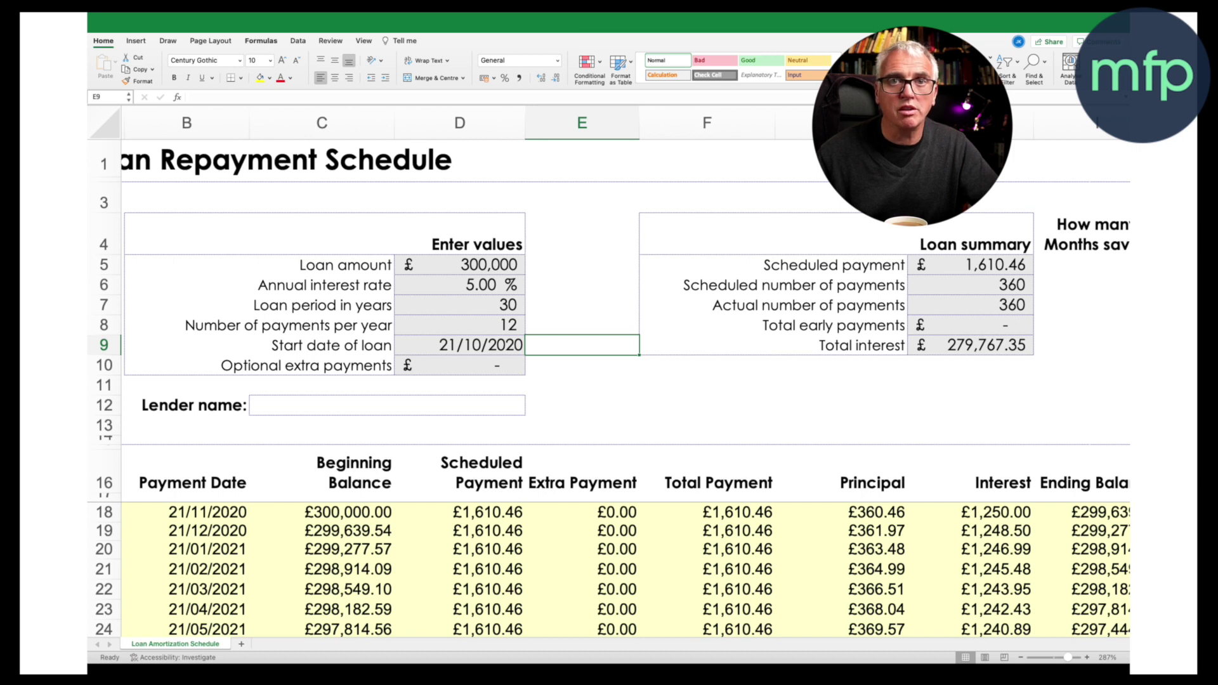
- Set the loan period back to 25 years
{"action": "left_click", "coordinate": [460, 285]}
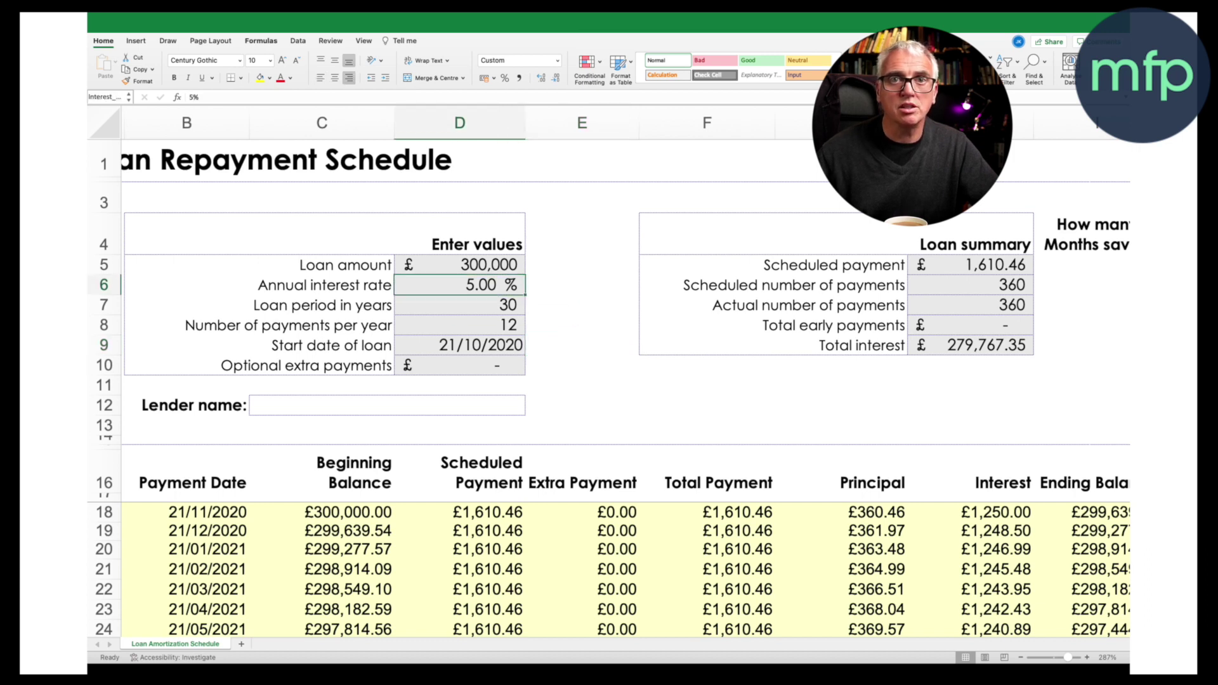
{"action": "left_click", "coordinate": [459, 305]}
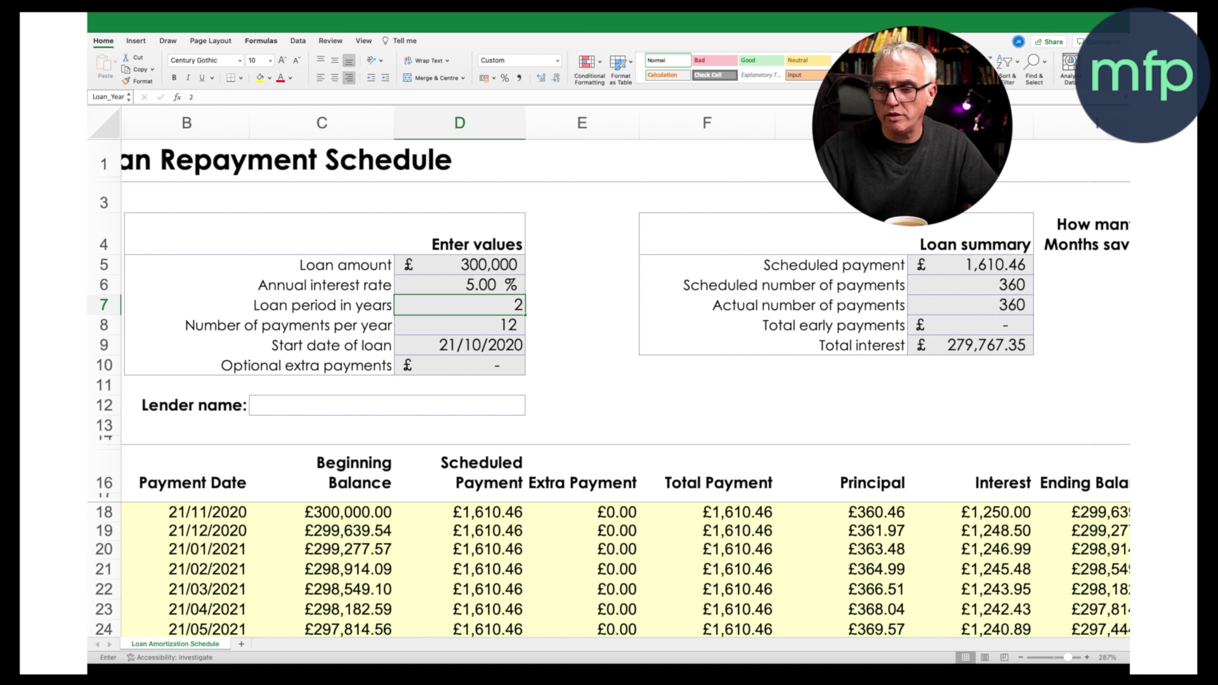
{"action": "type", "text": "25"}
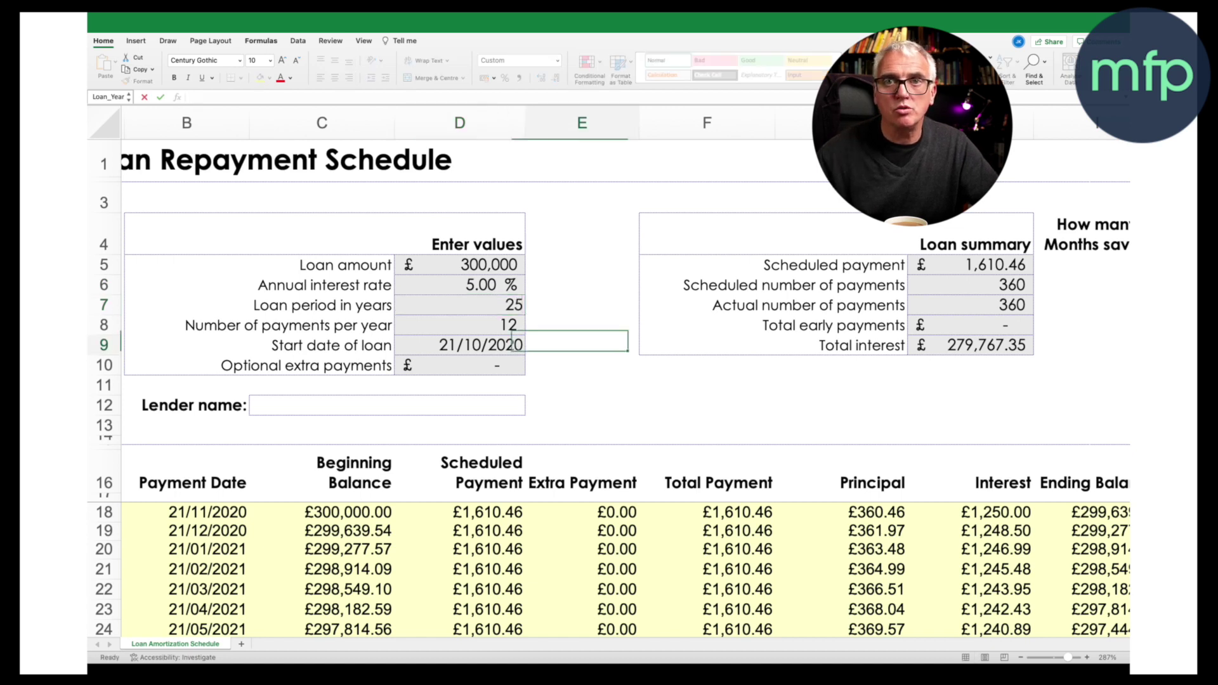
{"action": "left_click", "coordinate": [581, 345]}
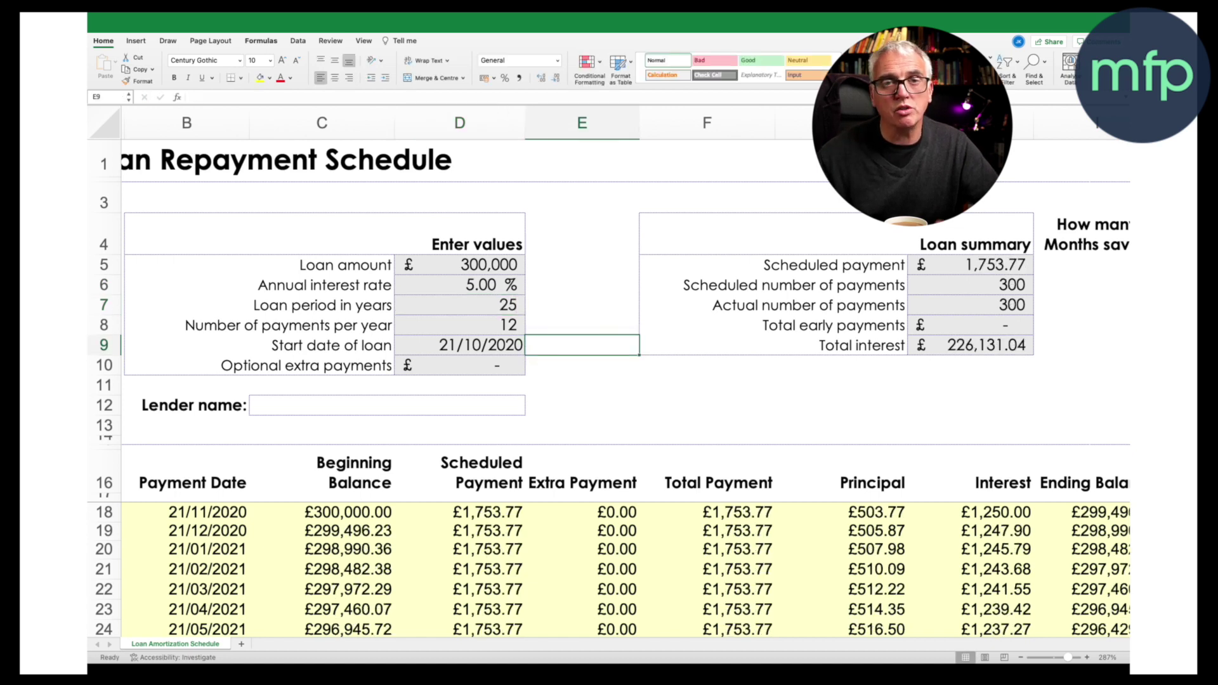